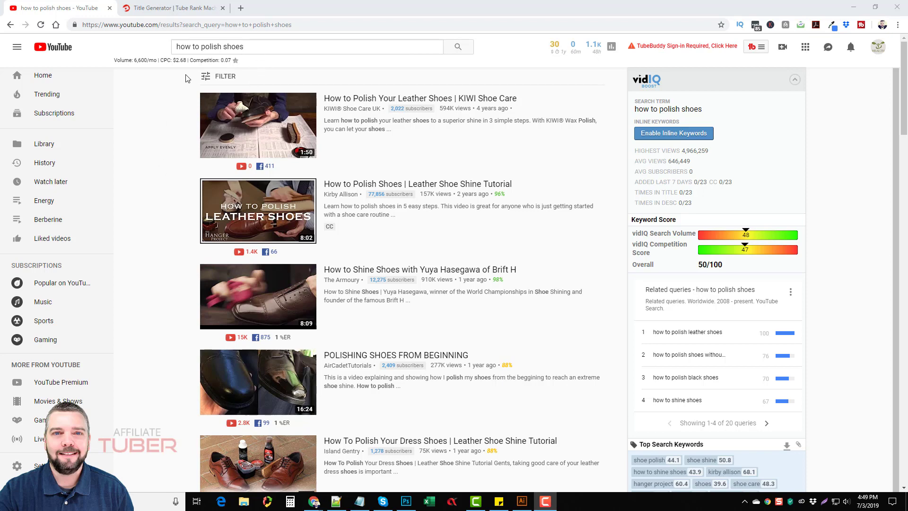
Step: Open the 'How to Polish Shoes | Leather Shoe Shine Tutorial' video from the search results
click(194, 47)
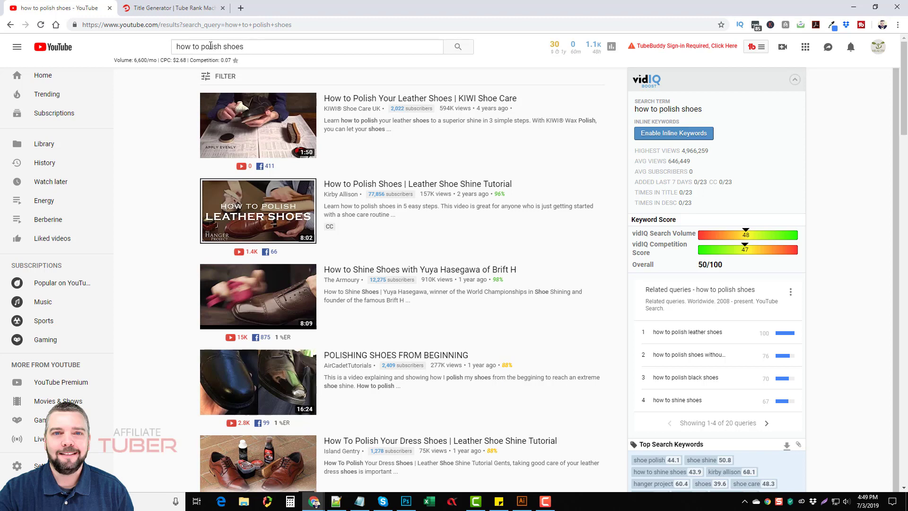
drag(245, 46, 174, 48)
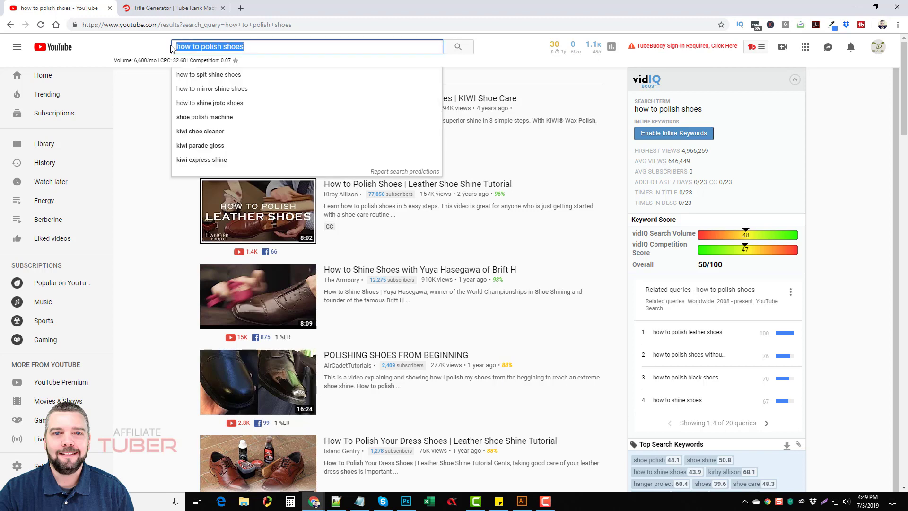
click(248, 47)
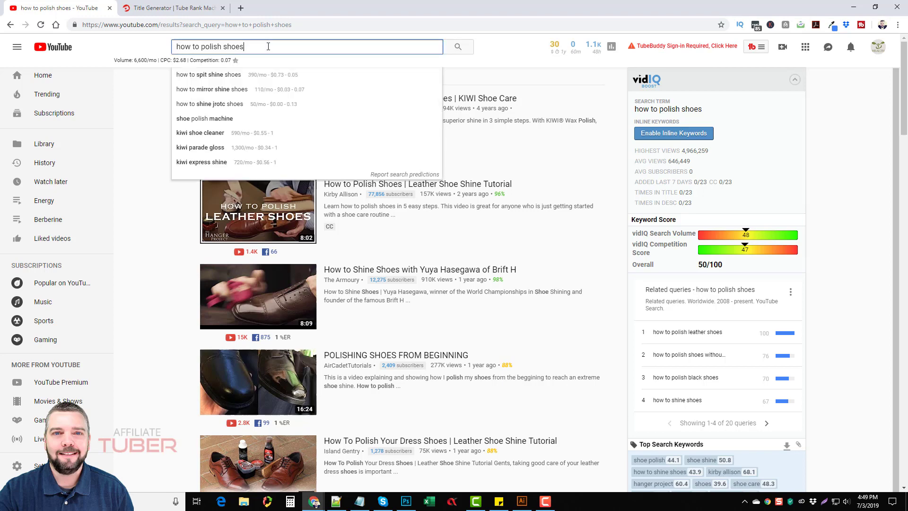
click(149, 47)
mouse_move(258, 126)
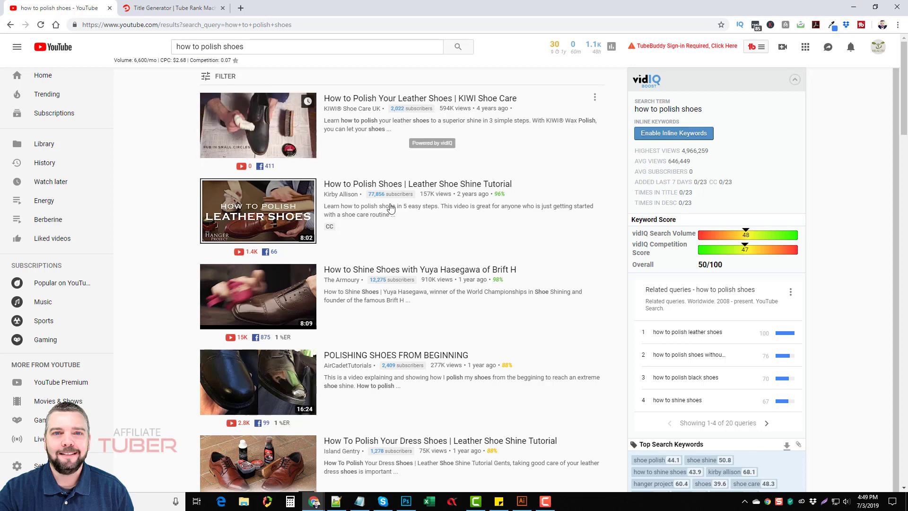
scroll(341, 213, down, 1)
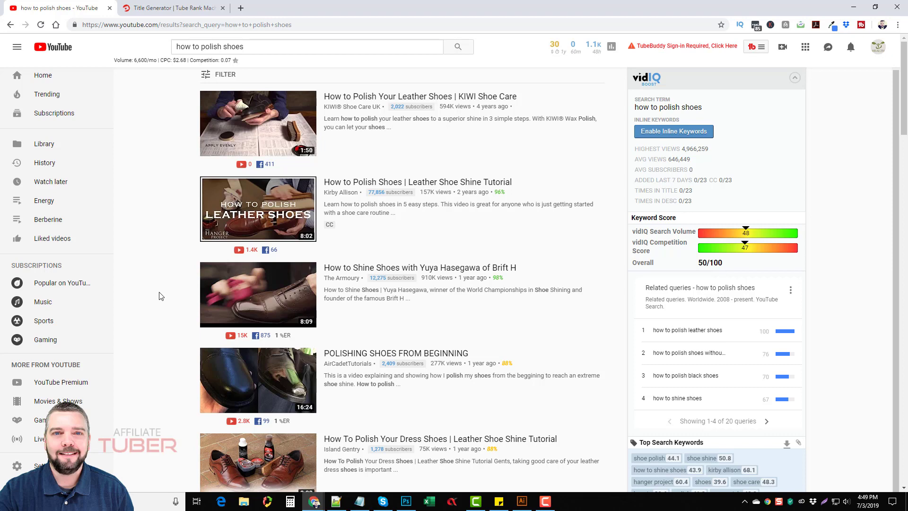
drag(256, 47, 181, 47)
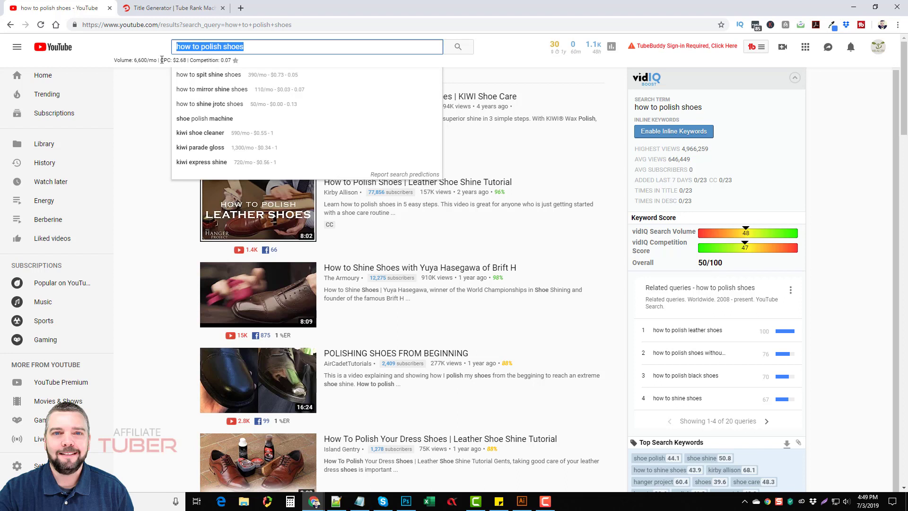
click(140, 88)
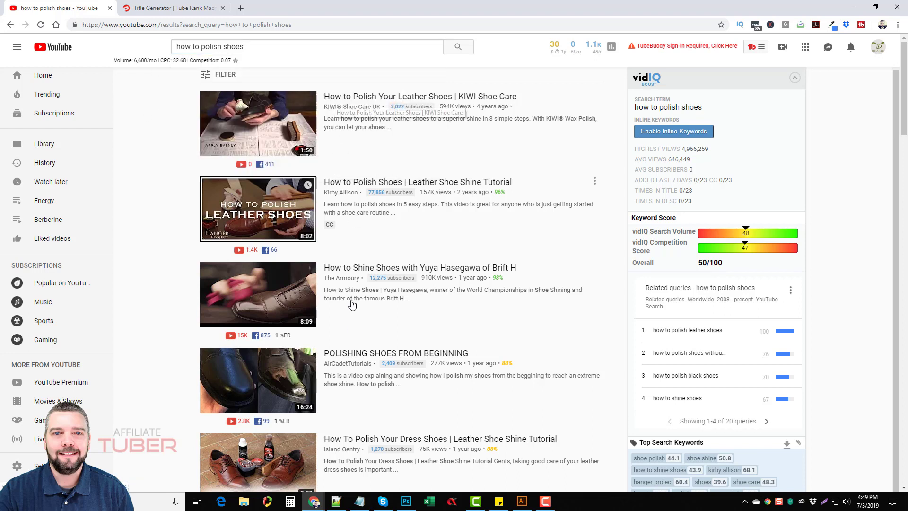
mouse_move(398, 206)
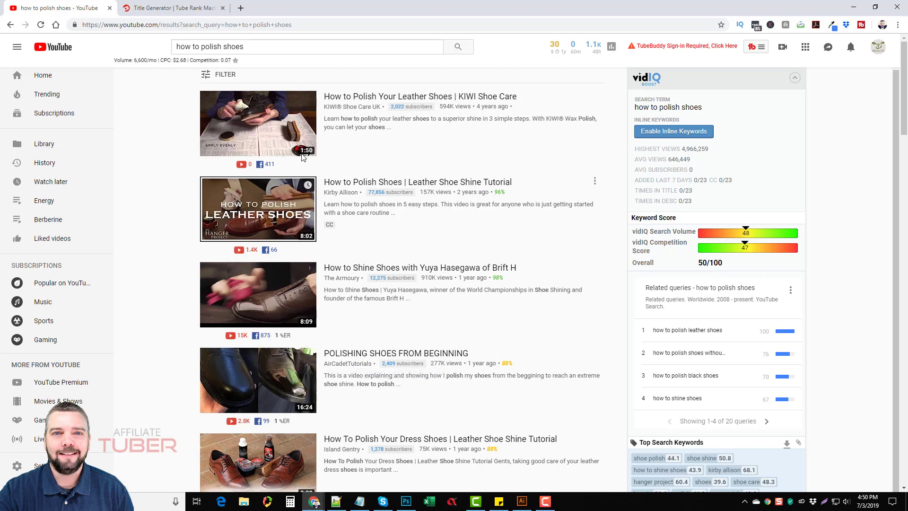
mouse_move(258, 209)
mouse_move(342, 208)
click(256, 46)
click(144, 110)
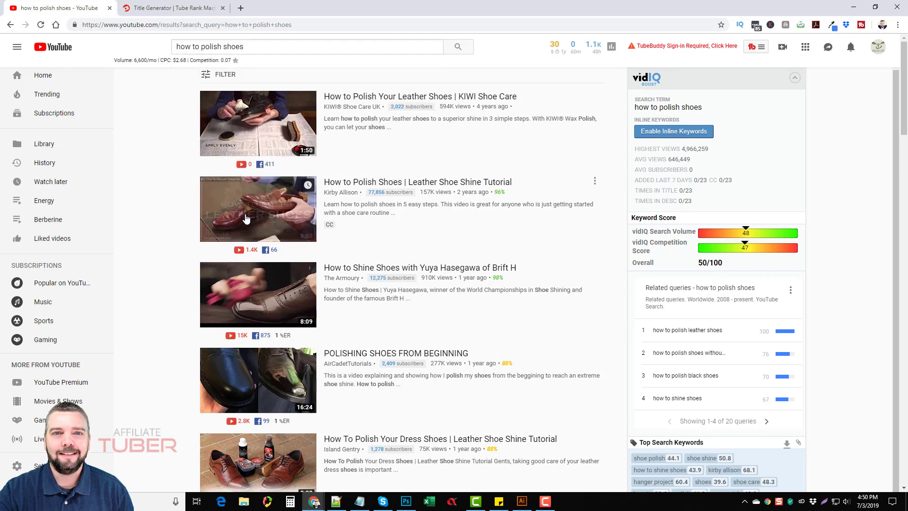
click(320, 194)
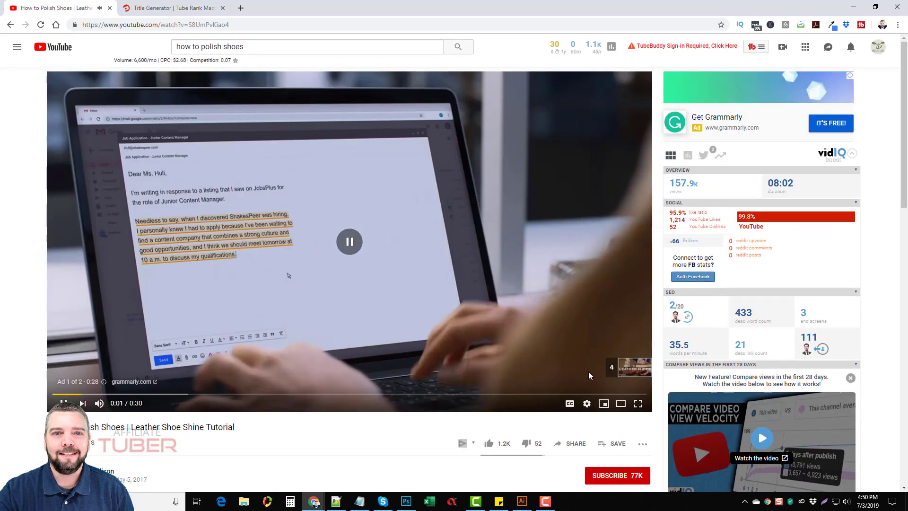
scroll(317, 233, down, 2)
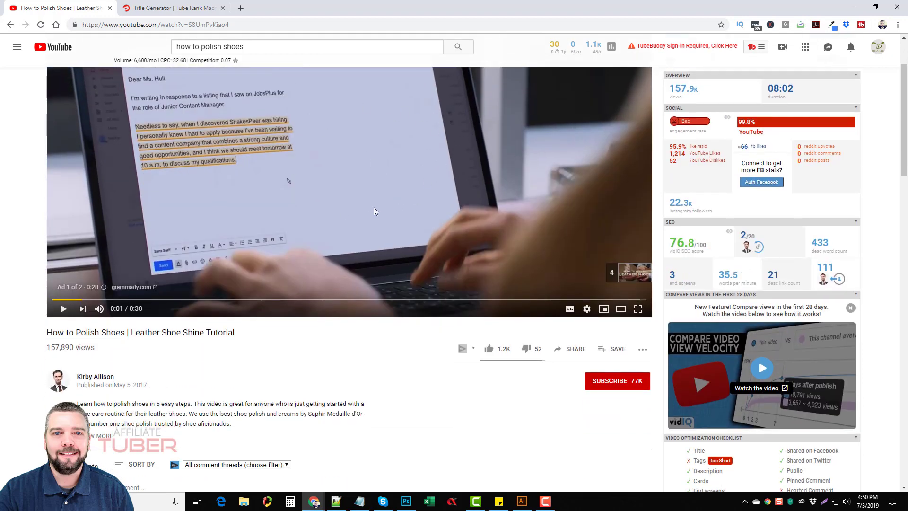
scroll(348, 250, up, 2)
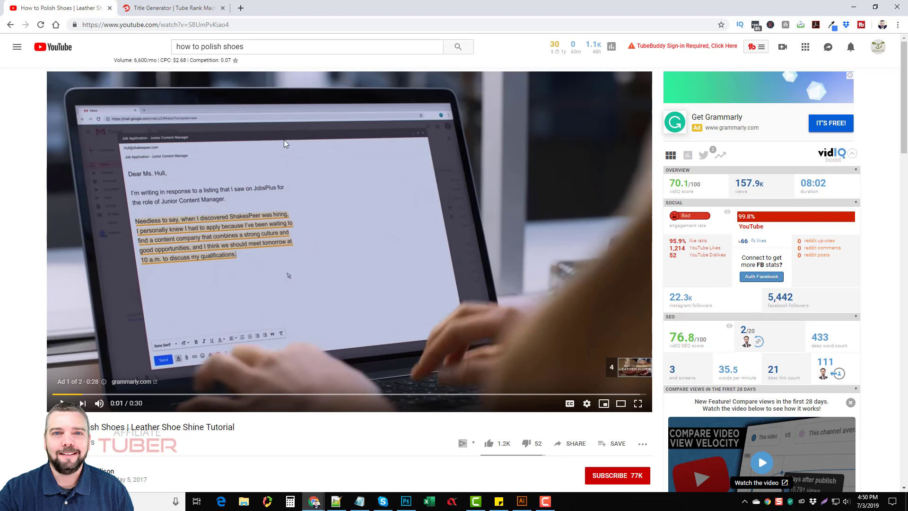
drag(246, 46, 173, 45)
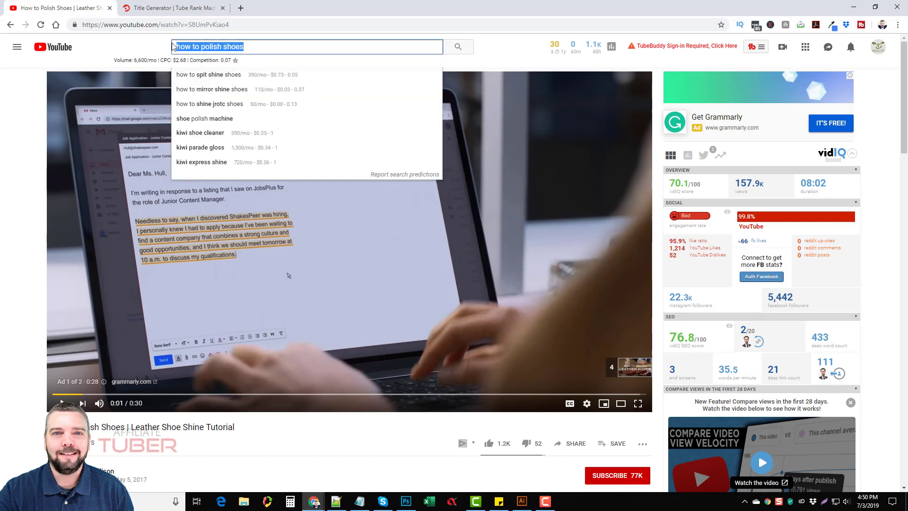
click(20, 275)
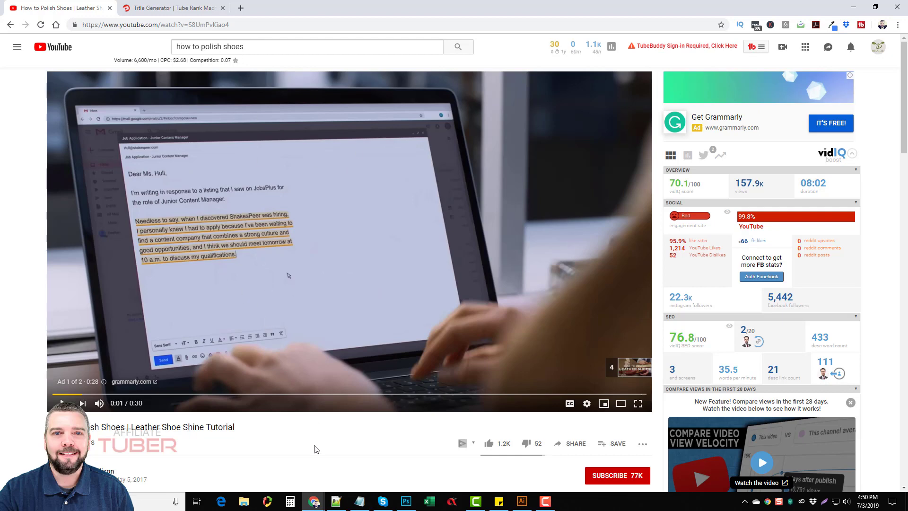
Step: Go back from the video to the 'how to polish shoes' results page
click(10, 24)
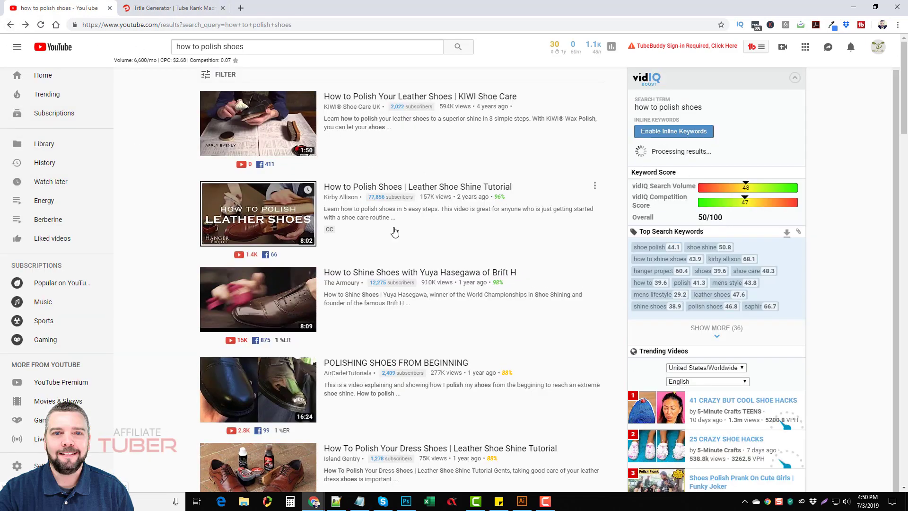
scroll(367, 313, down, 4)
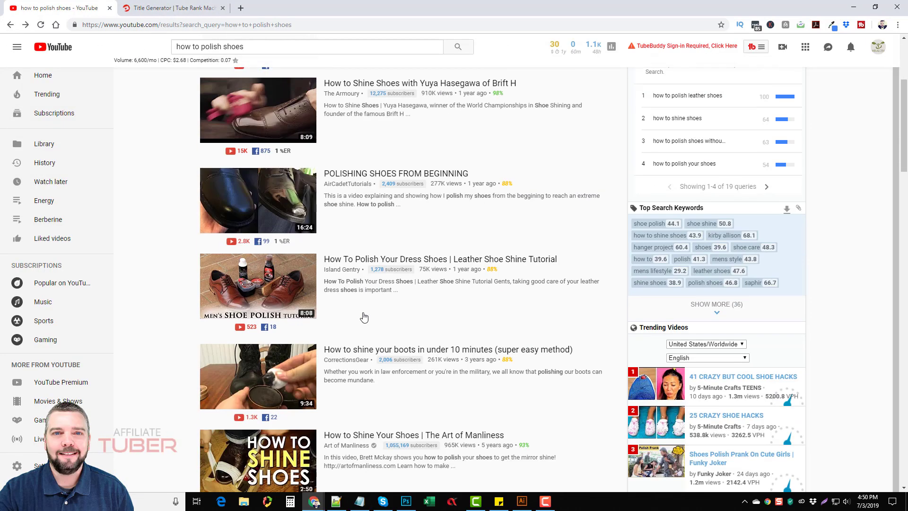
scroll(367, 312, up, 4)
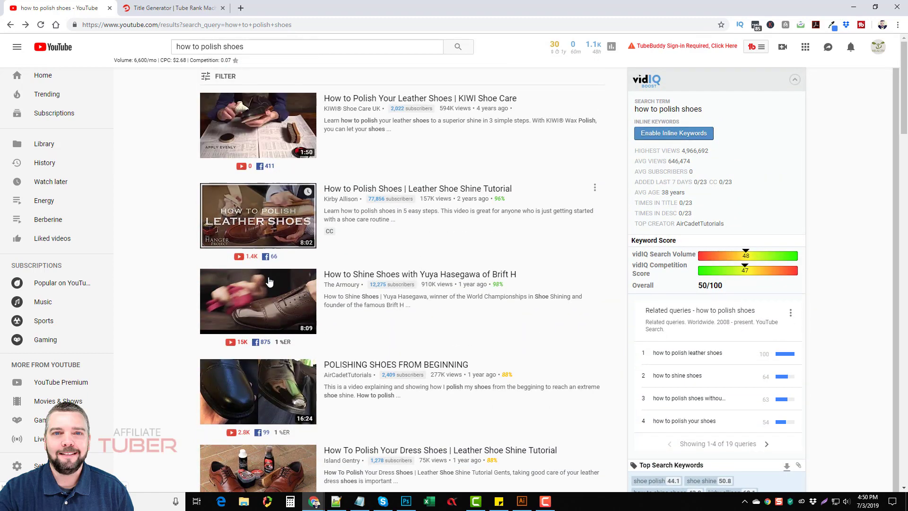
scroll(269, 286, down, 3)
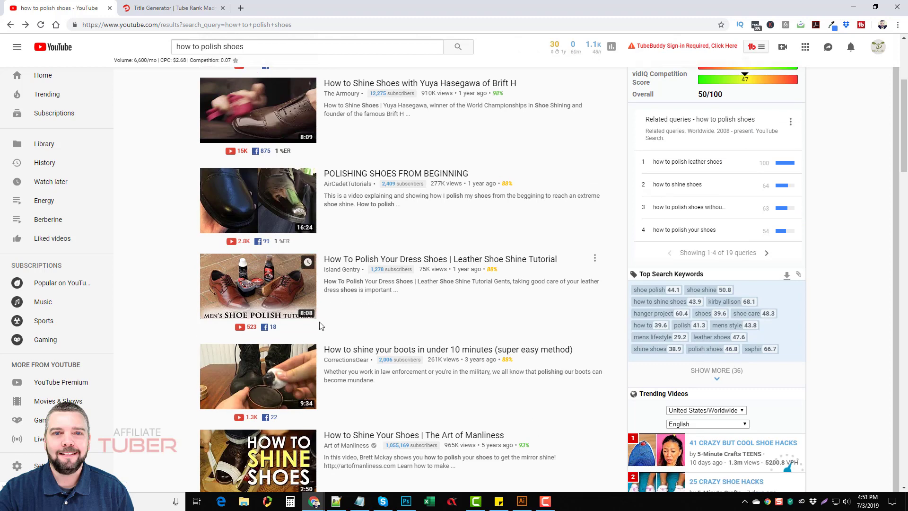
scroll(369, 270, up, 3)
scroll(398, 252, up, 2)
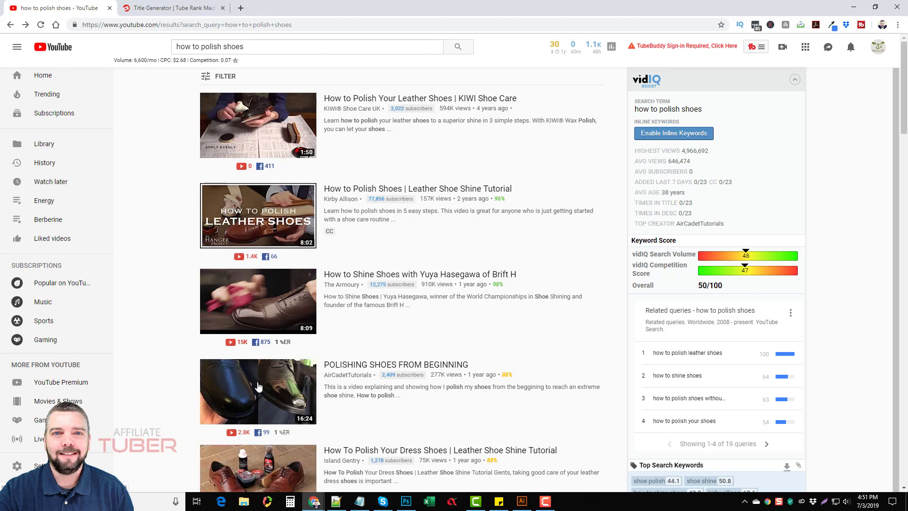
mouse_move(257, 301)
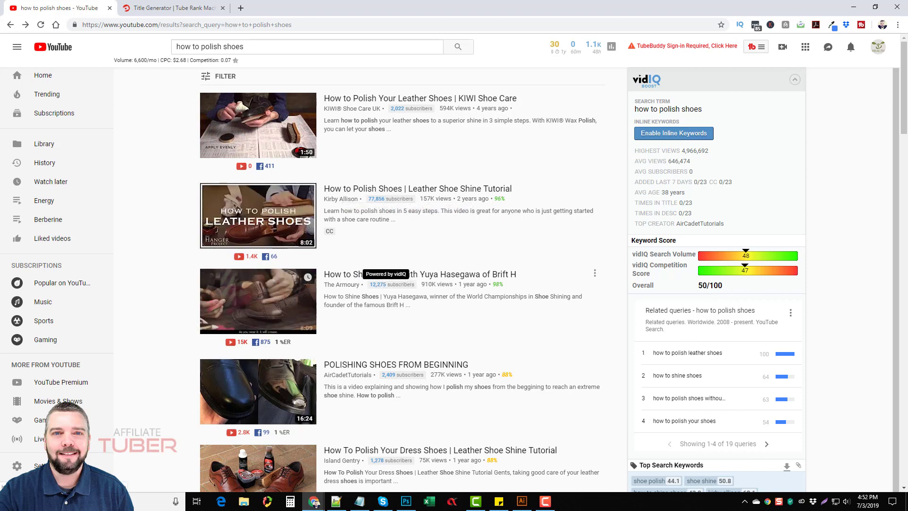
scroll(427, 320, down, 1)
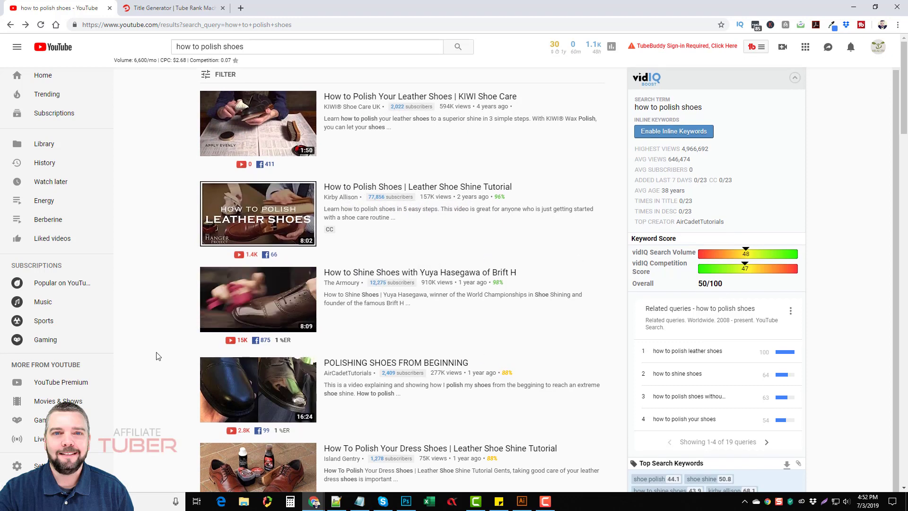
scroll(178, 363, down, 3)
scroll(178, 362, down, 3)
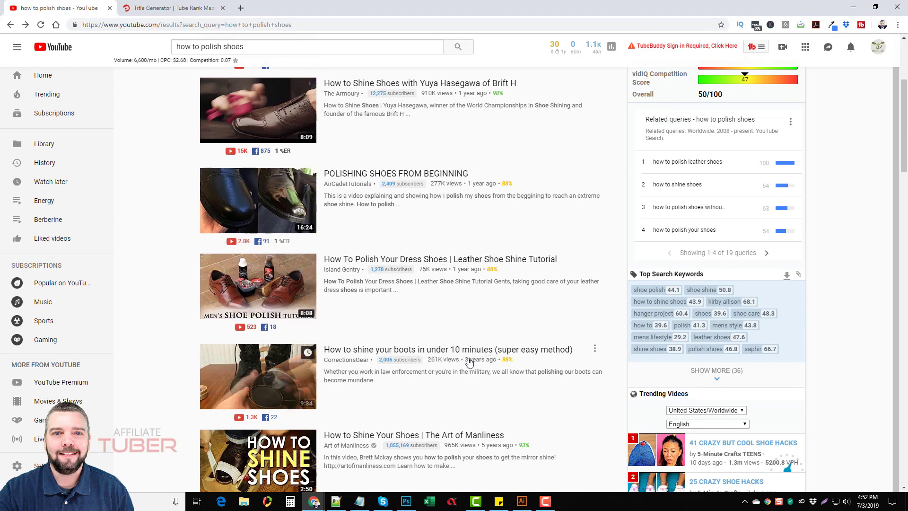
scroll(468, 344, up, 3)
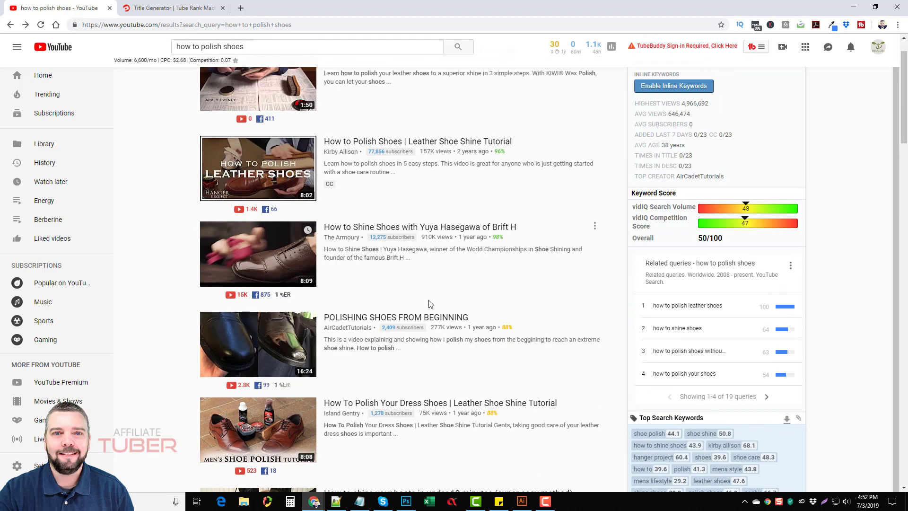
scroll(432, 305, up, 2)
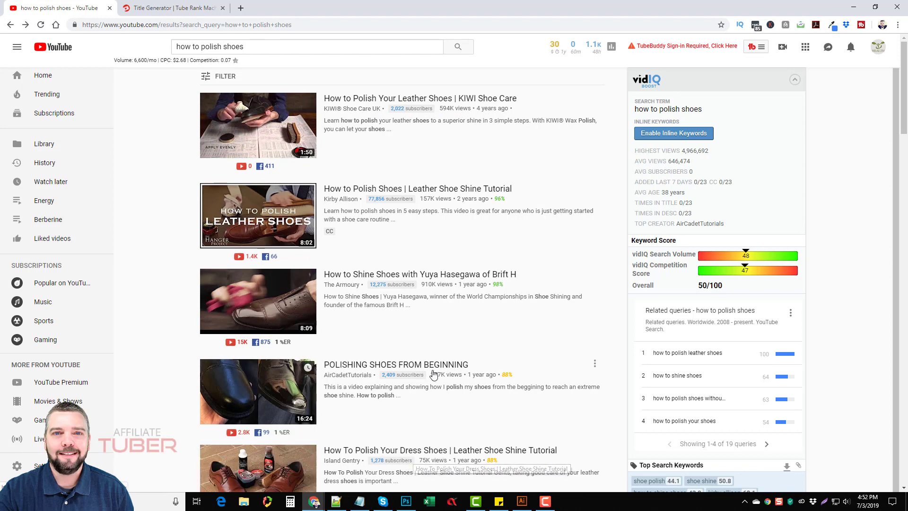
scroll(434, 376, down, 2)
scroll(455, 383, down, 1)
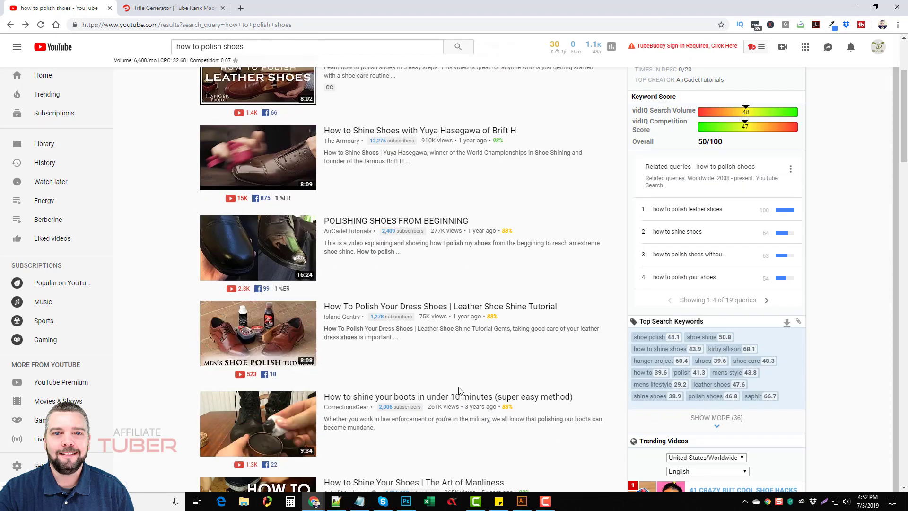
mouse_move(258, 468)
scroll(444, 358, up, 3)
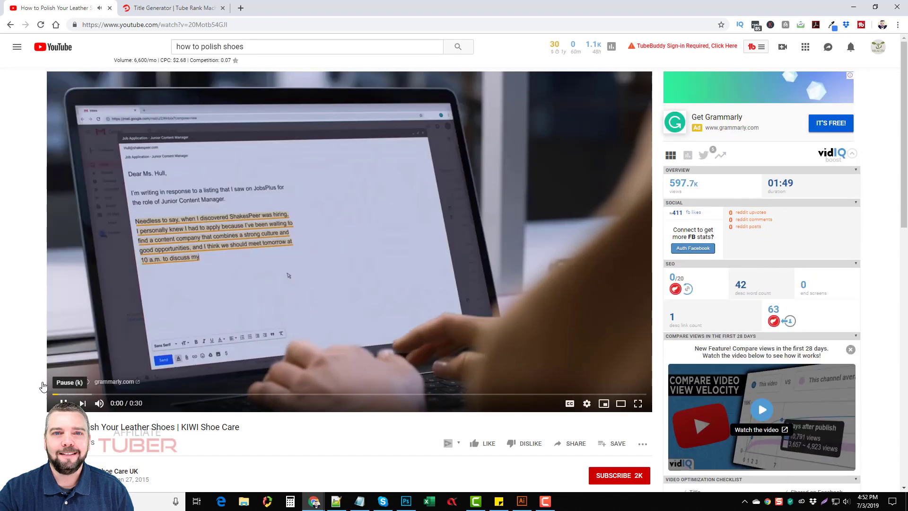
scroll(288, 275, down, 4)
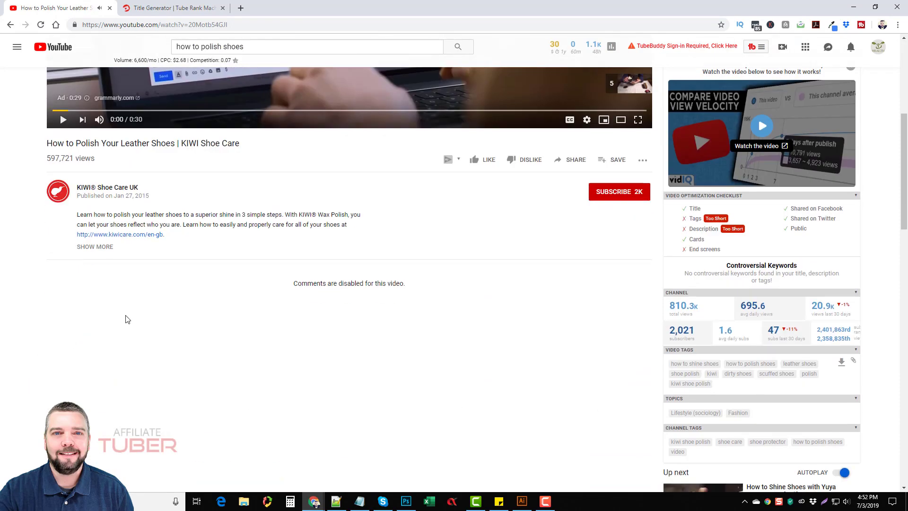
click(95, 253)
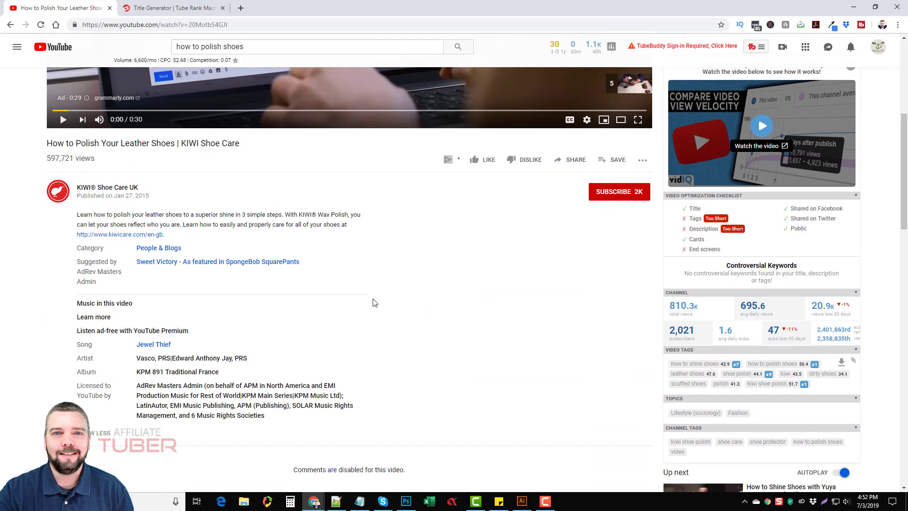
scroll(354, 312, up, 1)
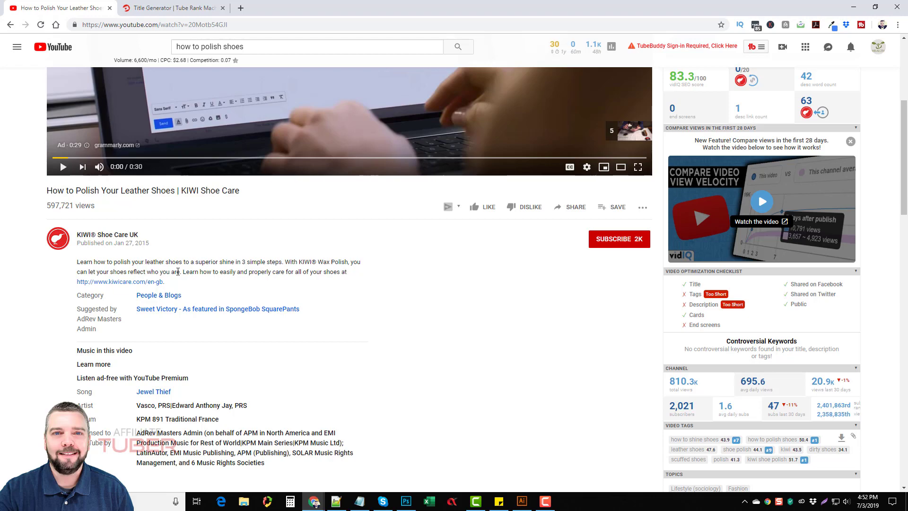
scroll(206, 358, down, 5)
scroll(234, 319, up, 5)
scroll(22, 315, up, 5)
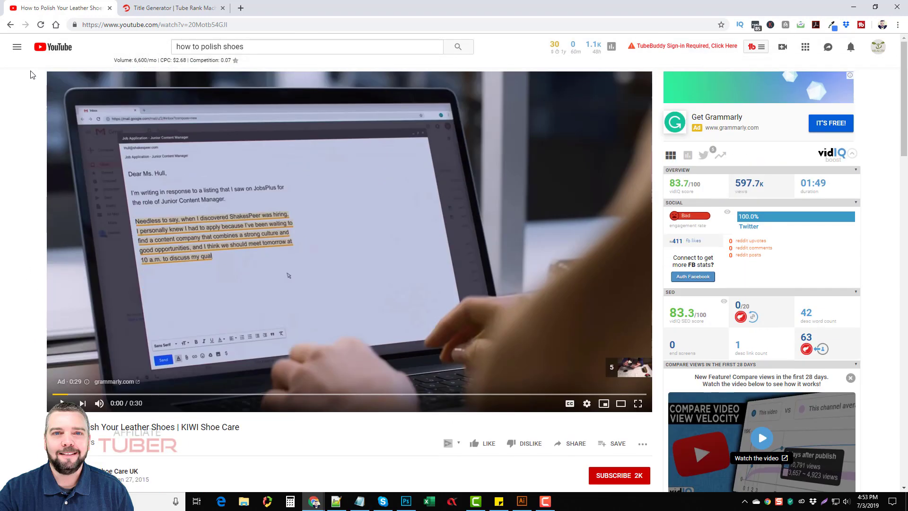
Step: Return to the 'how to polish shoes' results, then switch to the Title Generator tab
click(10, 24)
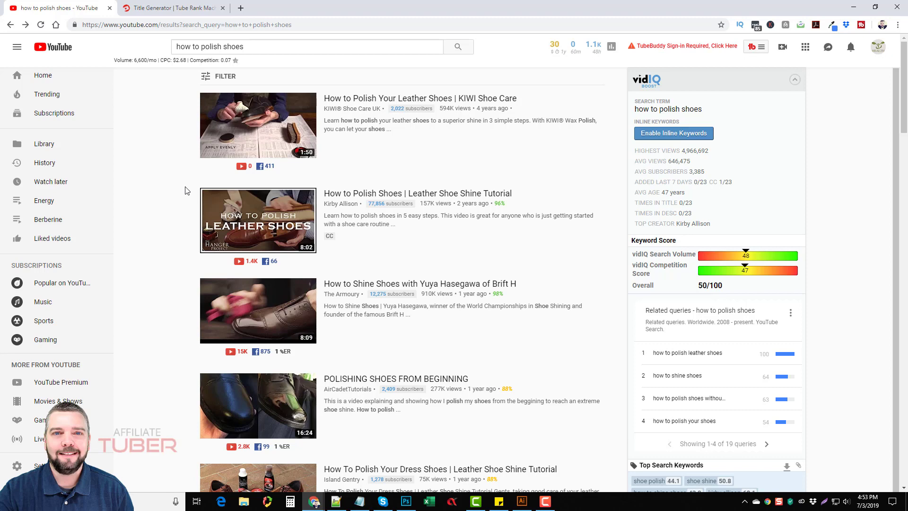
key(ctrl+Tab)
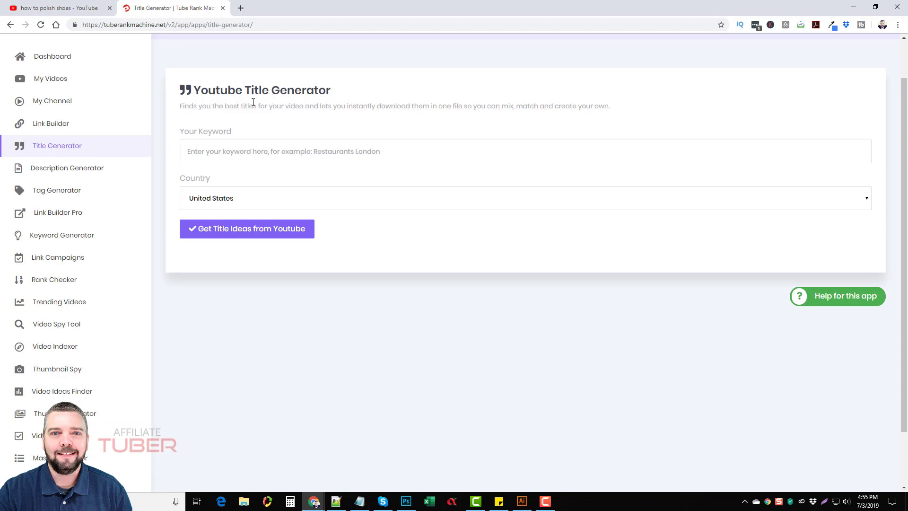
Step: Fetch title ideas for the keyword 'how to polish shoes'
click(244, 151)
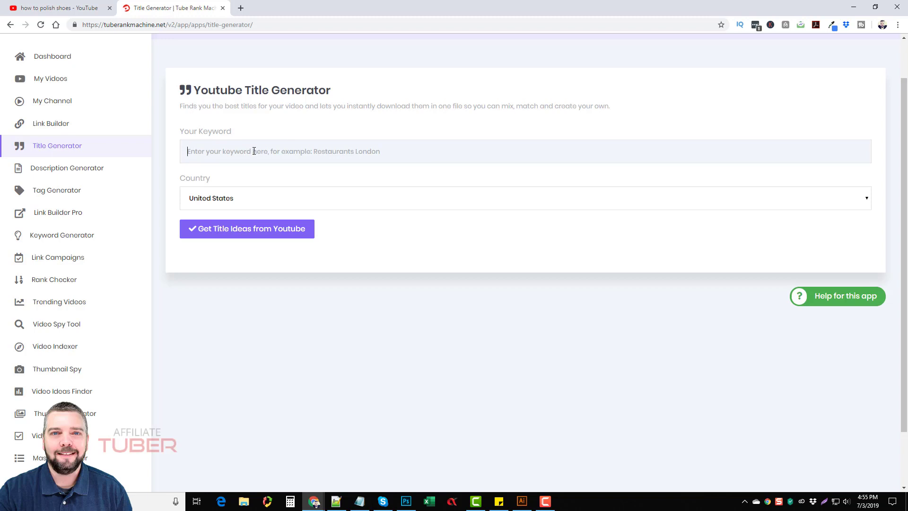
text(how to polish sh)
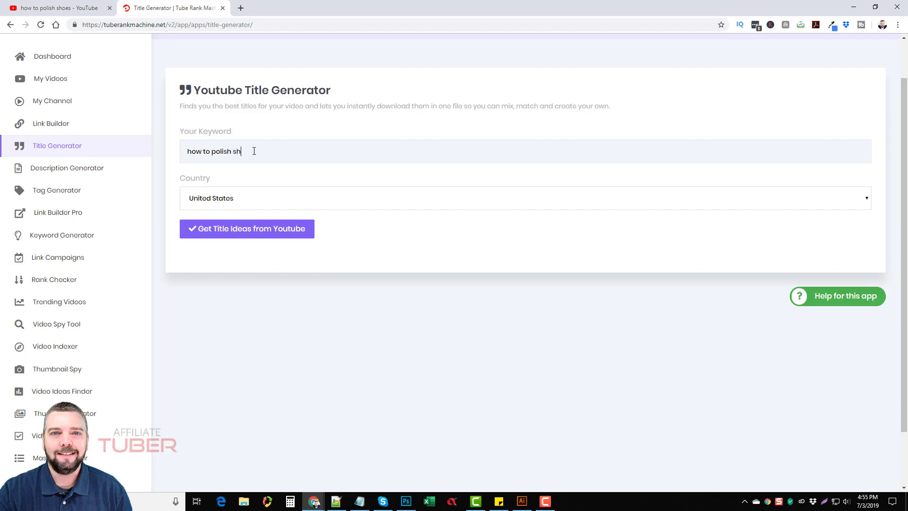
text(oes)
key(Return)
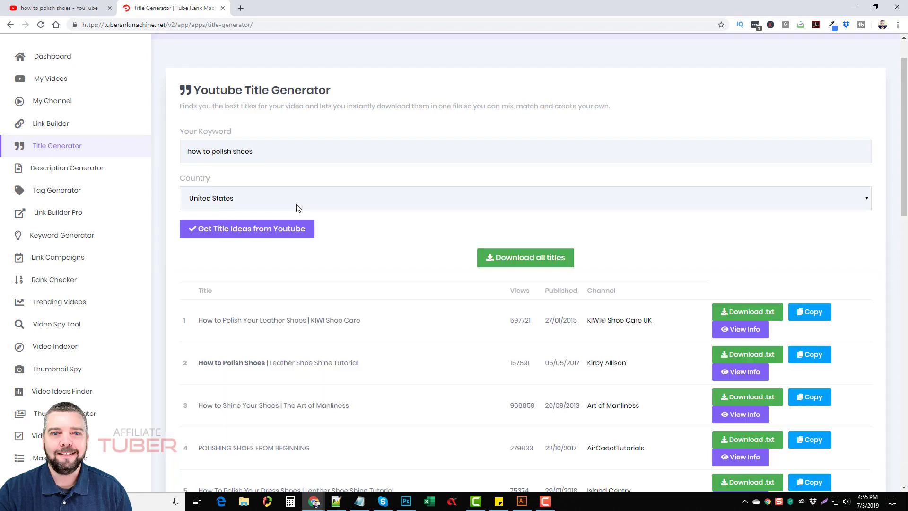
scroll(383, 263, down, 3)
scroll(413, 272, down, 1)
scroll(413, 273, down, 1)
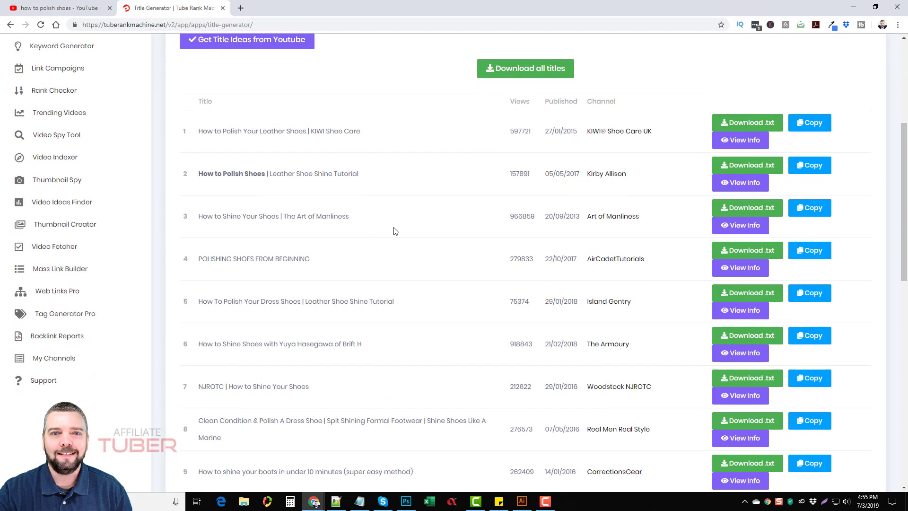
scroll(263, 215, down, 5)
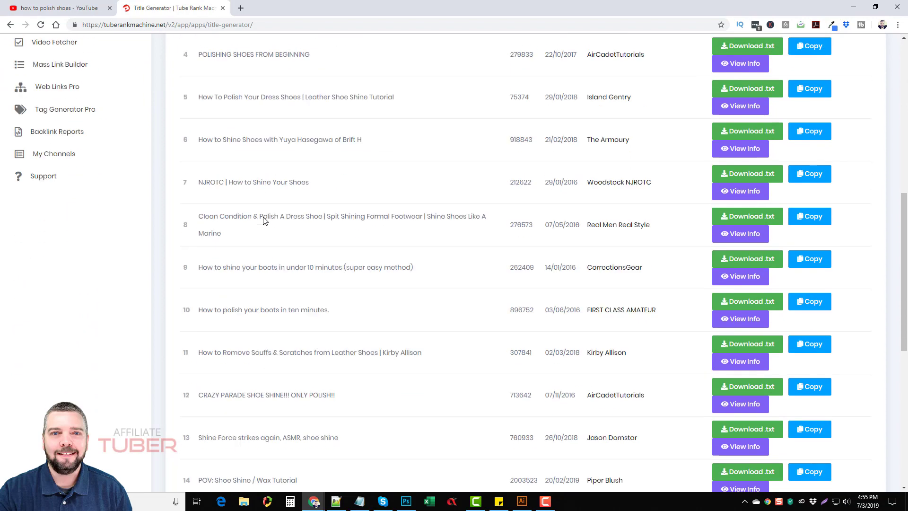
scroll(263, 214, down, 5)
scroll(343, 299, up, 5)
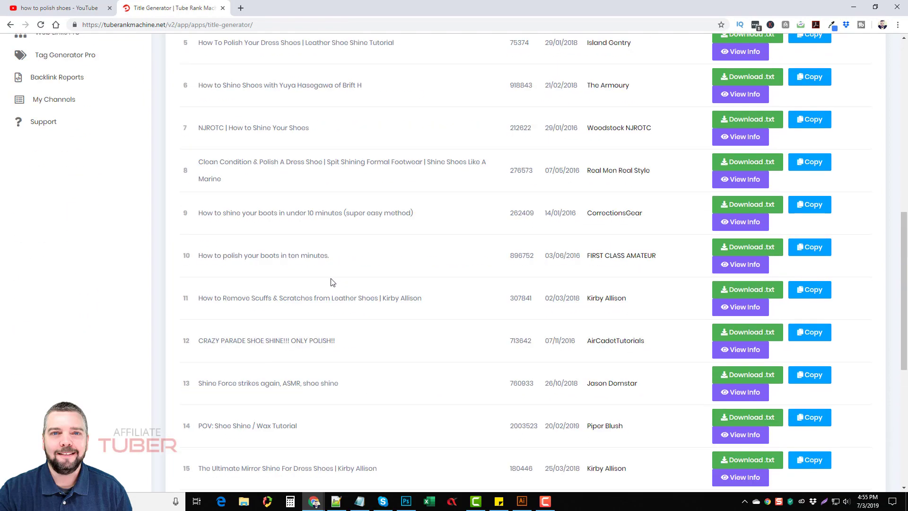
scroll(334, 281, up, 5)
scroll(333, 280, up, 3)
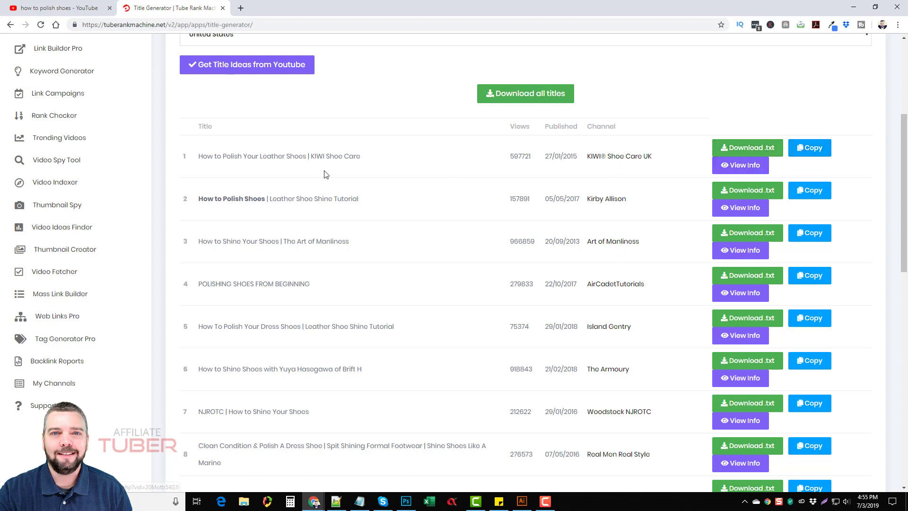
Step: Open the Video Info details for the first-ranked KIWI Shoe Care video
click(741, 165)
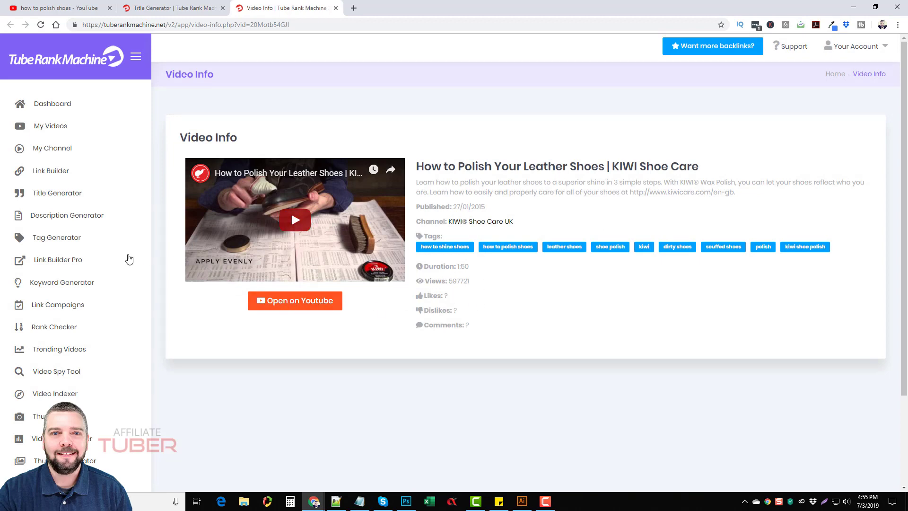
scroll(85, 284, down, 1)
scroll(59, 222, down, 1)
Step: Use the Description Generator to fetch top-video descriptions for 'how to polish shoes'
click(57, 131)
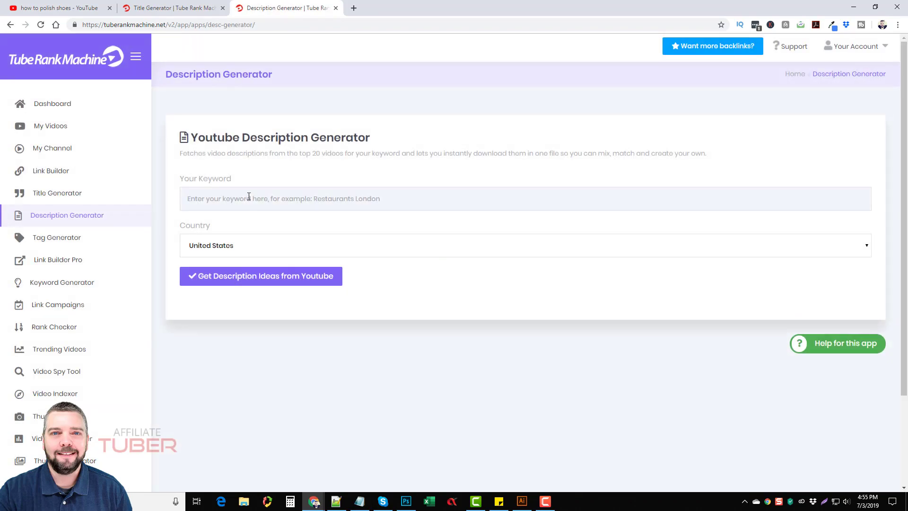
click(249, 196)
text(how to polish shoes)
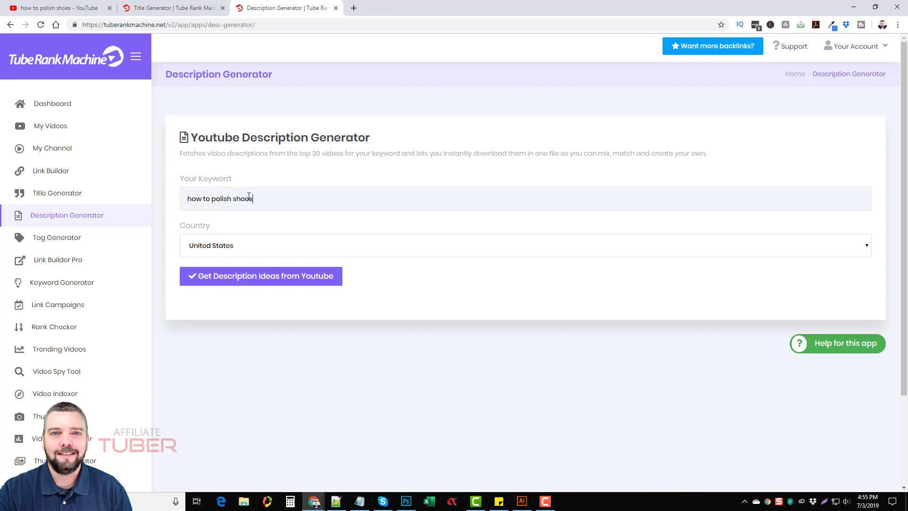
key(Return)
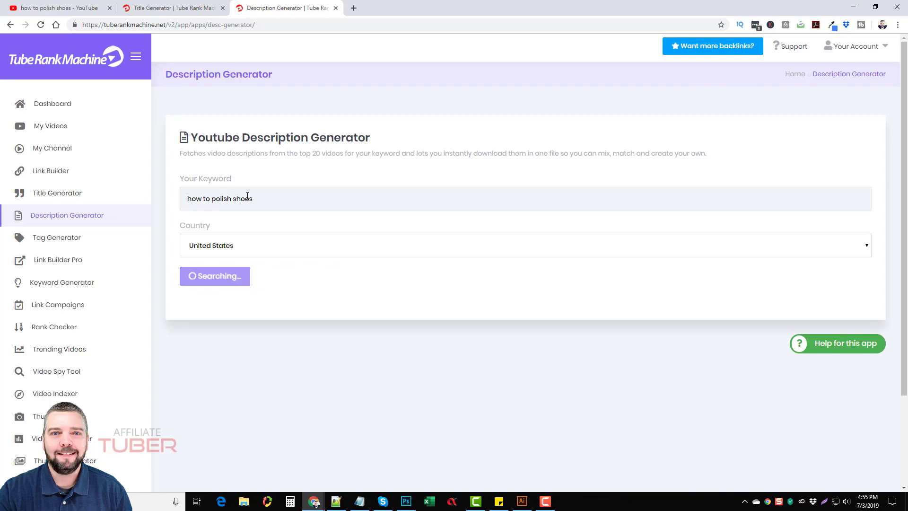
scroll(320, 241, down, 2)
scroll(320, 241, down, 2)
scroll(335, 325, down, 2)
scroll(336, 325, down, 5)
scroll(335, 326, down, 5)
scroll(306, 318, down, 5)
scroll(307, 317, down, 4)
scroll(422, 175, down, 2)
scroll(464, 241, up, 5)
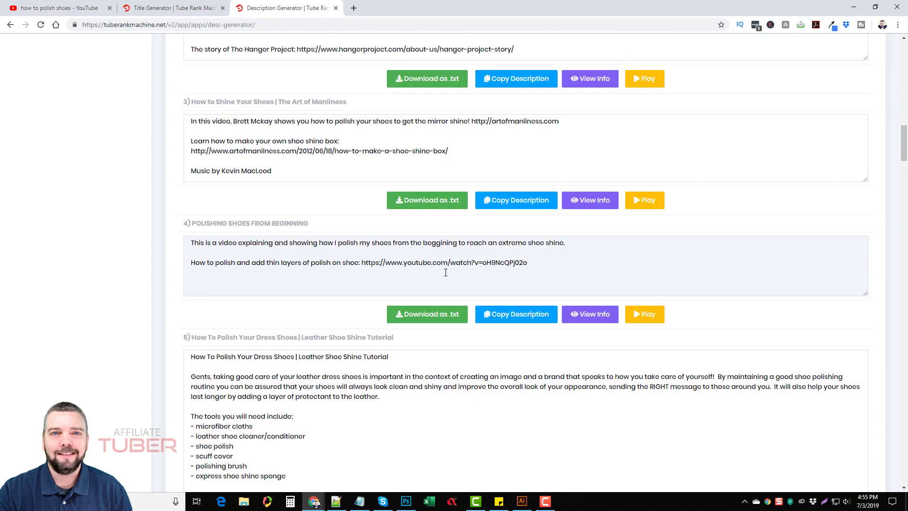
scroll(440, 270, up, 5)
scroll(440, 277, up, 5)
scroll(419, 301, up, 3)
scroll(418, 301, down, 2)
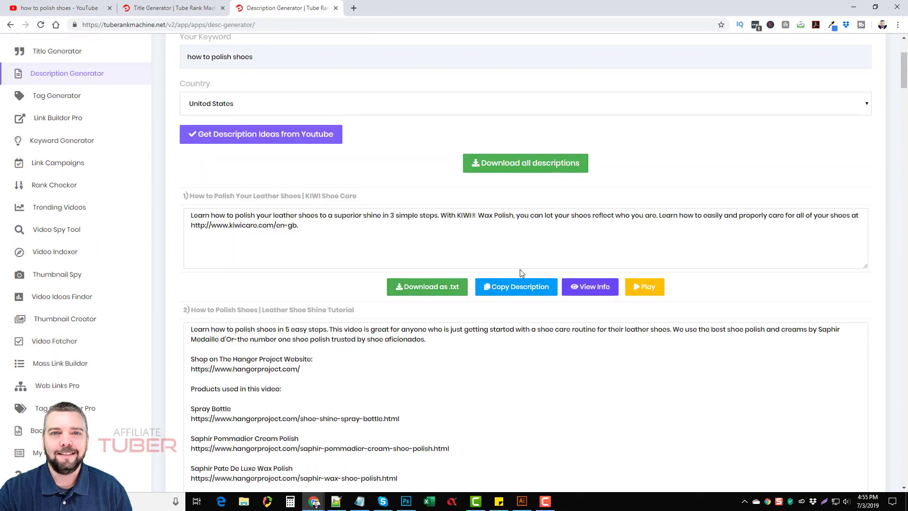
scroll(327, 284, down, 2)
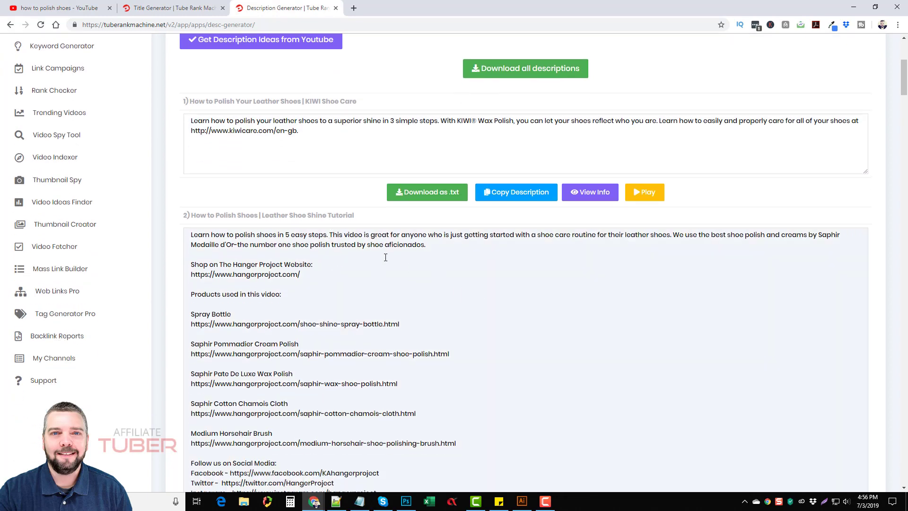
scroll(440, 312, down, 2)
scroll(440, 313, down, 2)
scroll(435, 314, up, 6)
scroll(435, 314, up, 3)
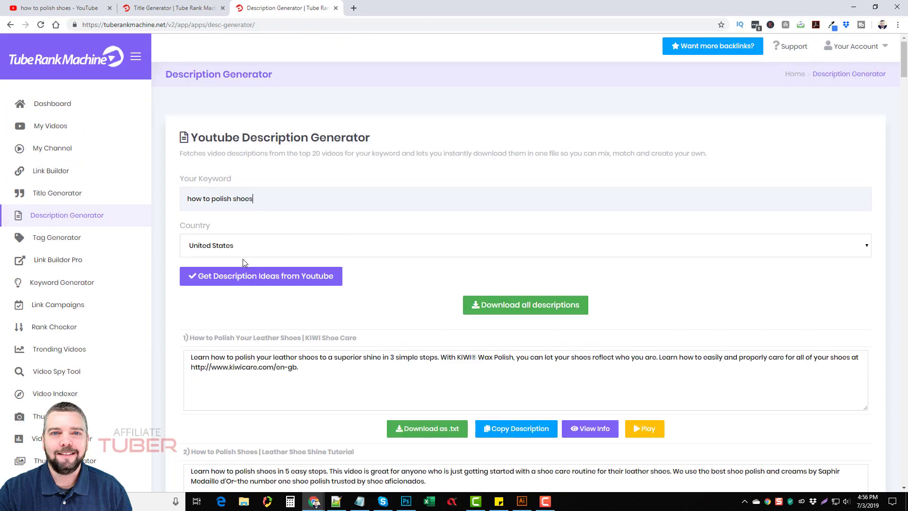
Step: Generate 55 tag suggestions for 'polish shoes' and return to the Title Generator results
click(57, 237)
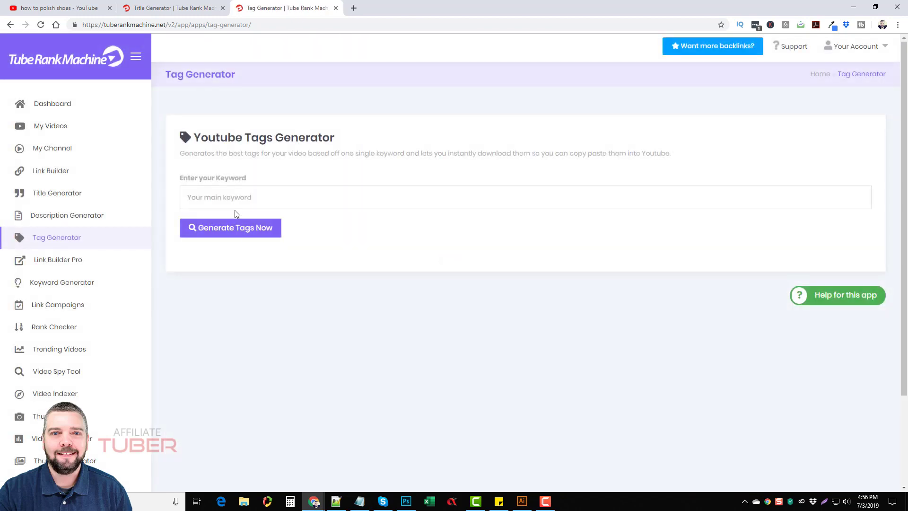
click(220, 198)
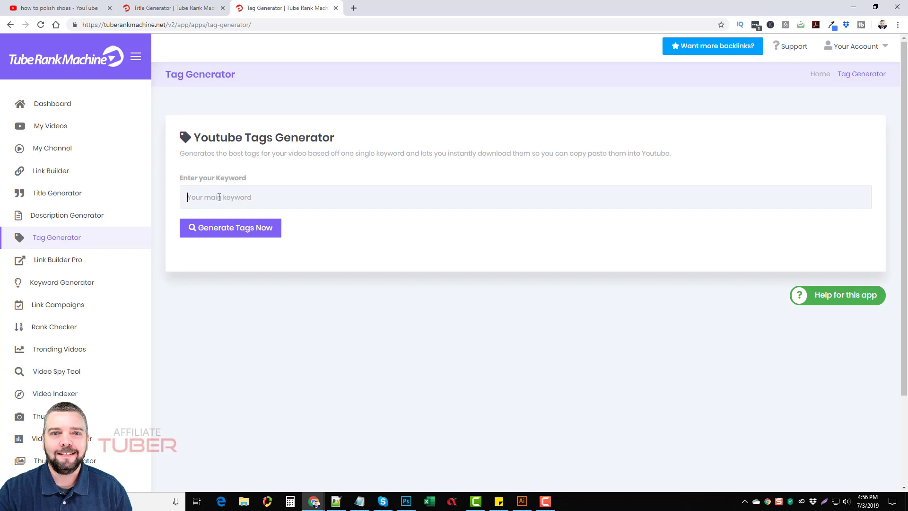
text(poli)
text(sh shoe)
key(Return)
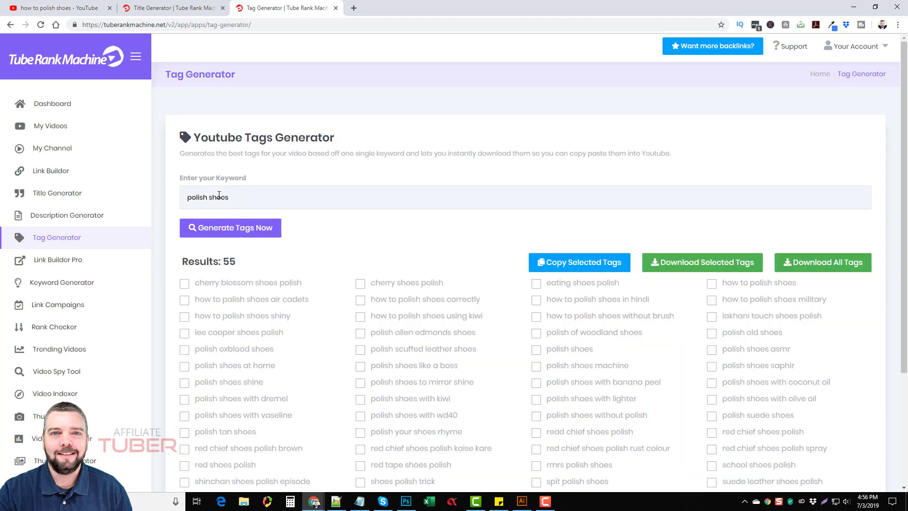
scroll(359, 220, down, 2)
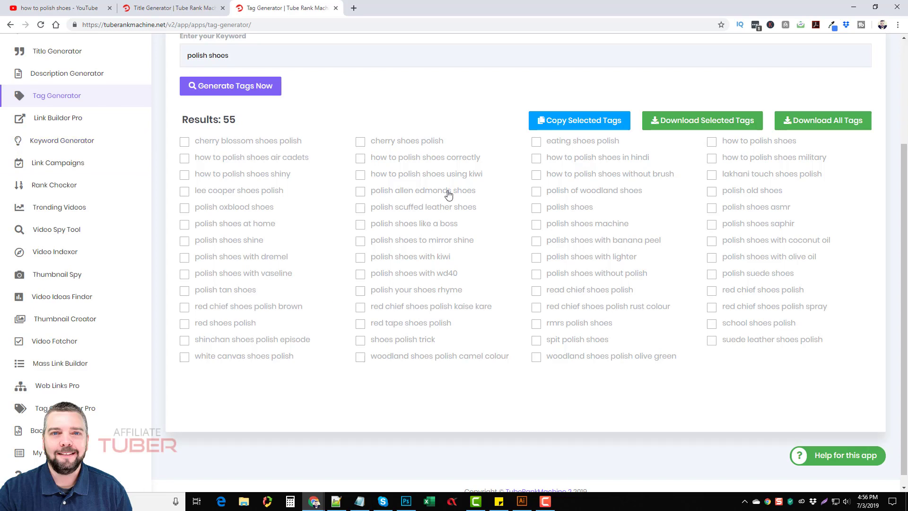
click(174, 8)
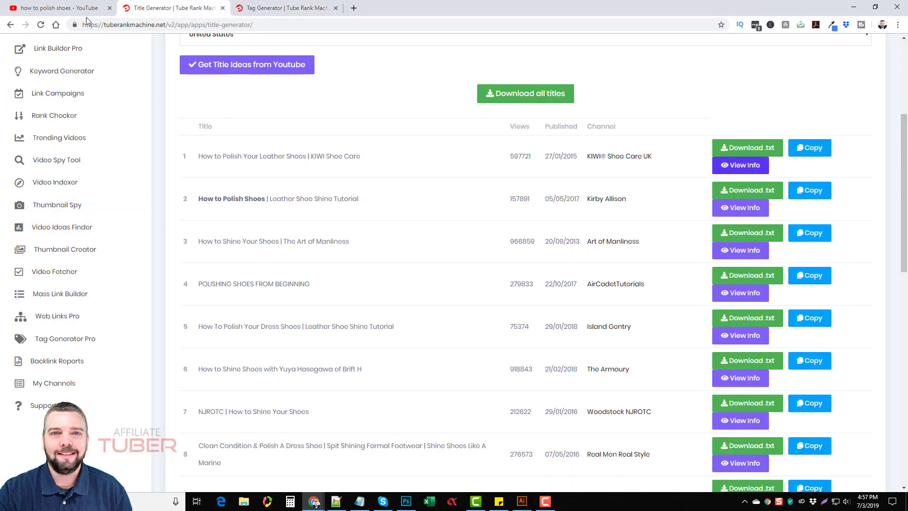
Step: Switch back to the YouTube 'how to polish shoes' results showing the vidIQ keyword score
click(60, 8)
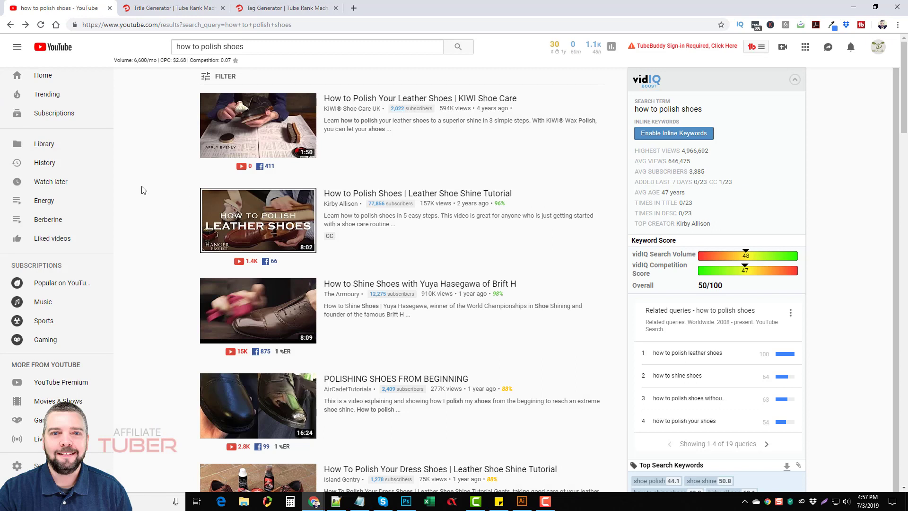